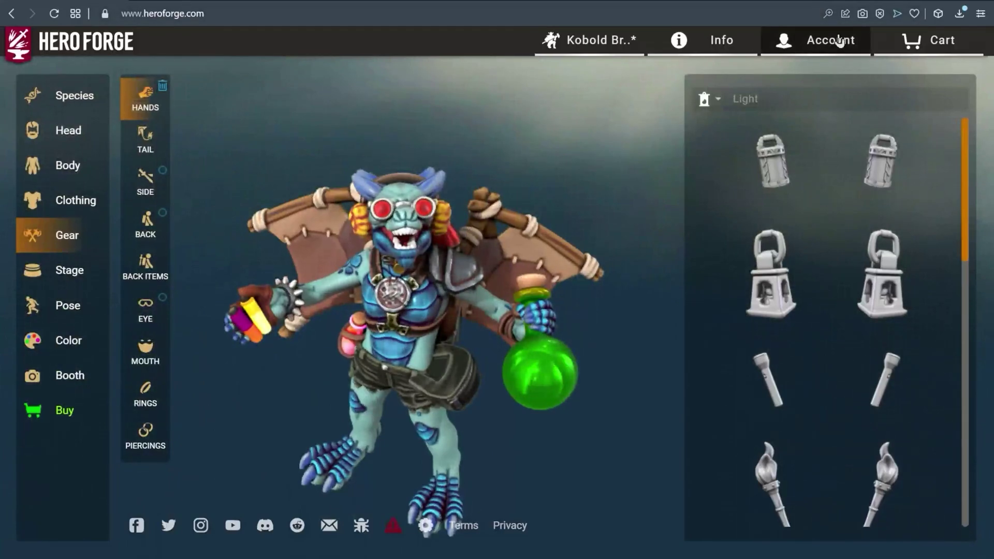
Copy the virtual-tabletop access key from Hero Forge's Account > Personal Info page
click(839, 41)
click(808, 83)
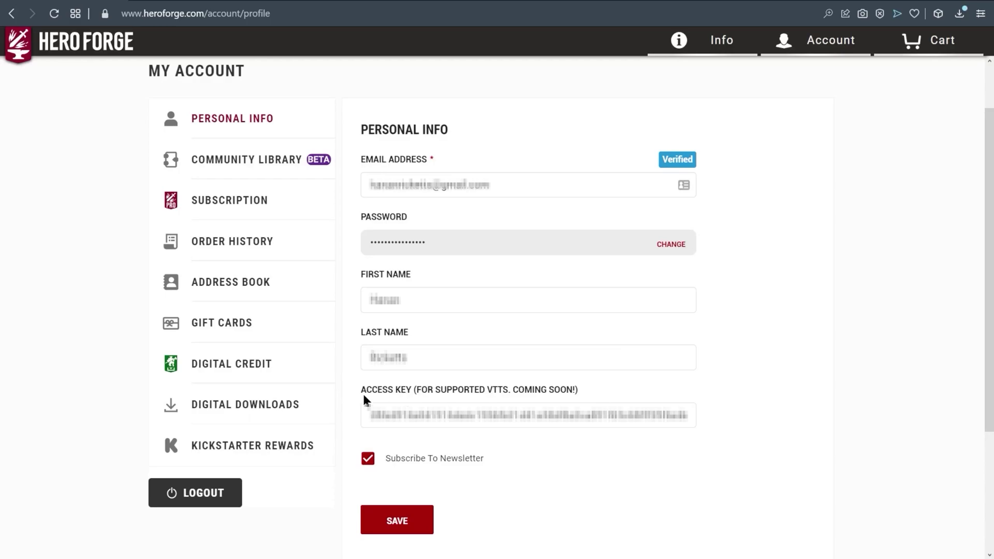
triple_click(599, 411)
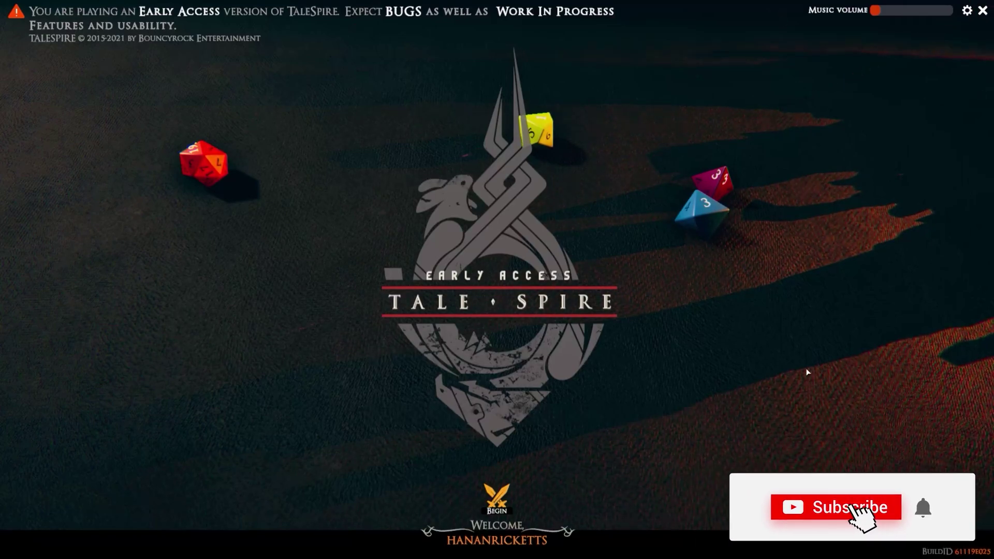
Paste the copied key as the HeroForge Access Key in TaleSpire's Game Settings and save
click(496, 496)
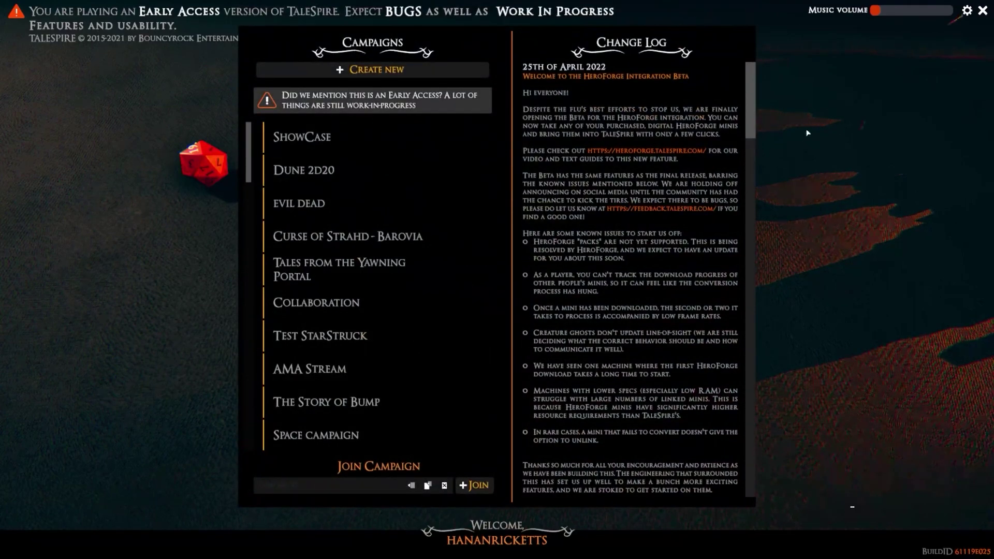
click(967, 10)
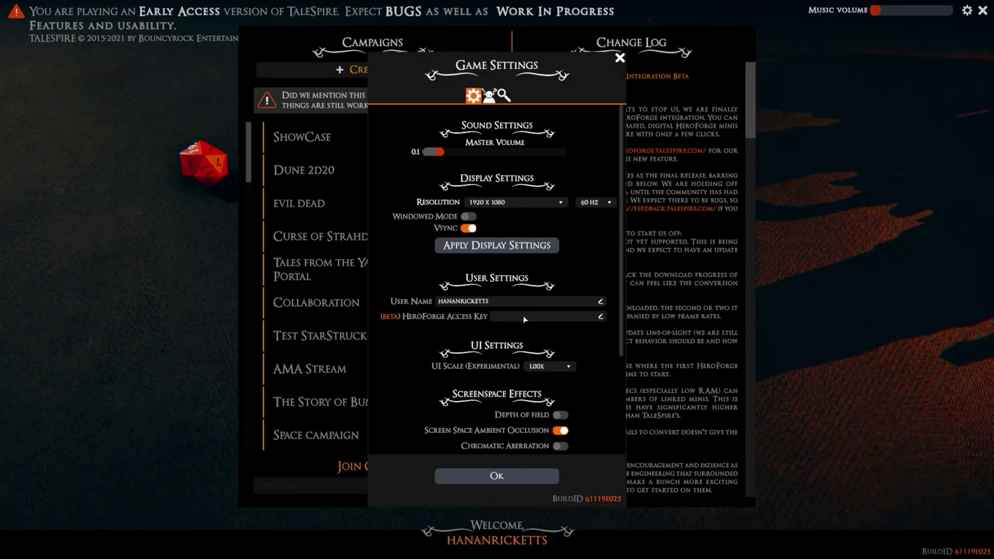
click(600, 316)
key(ctrl+v)
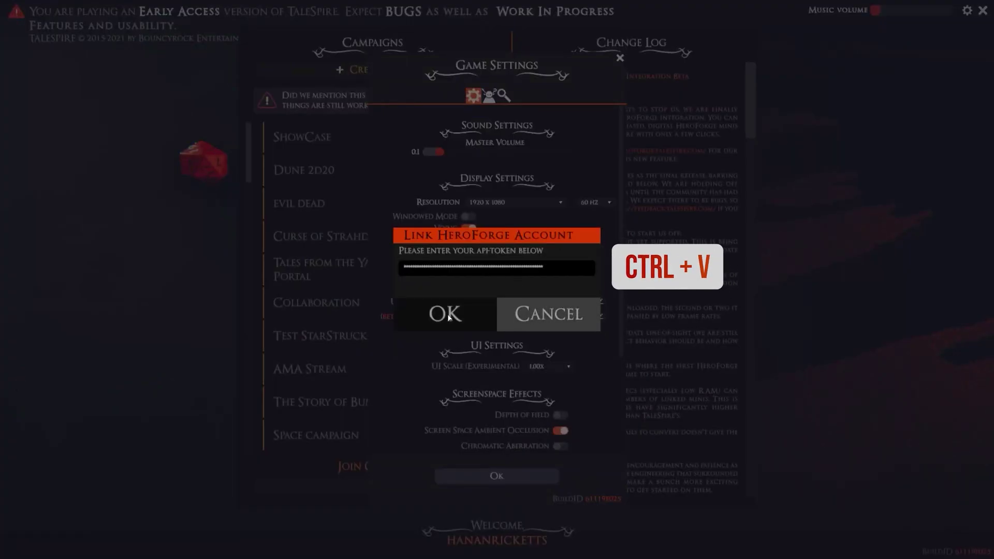
click(446, 316)
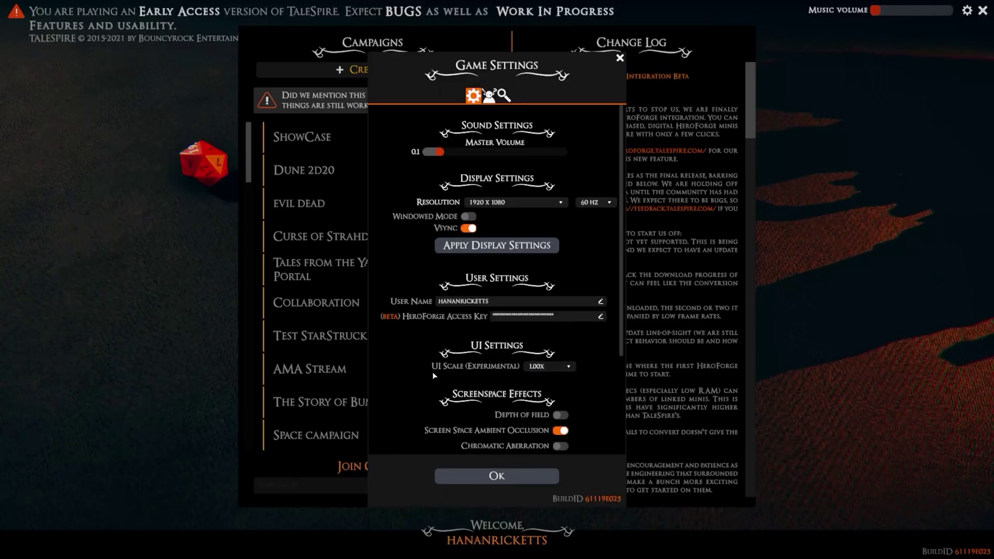
click(462, 475)
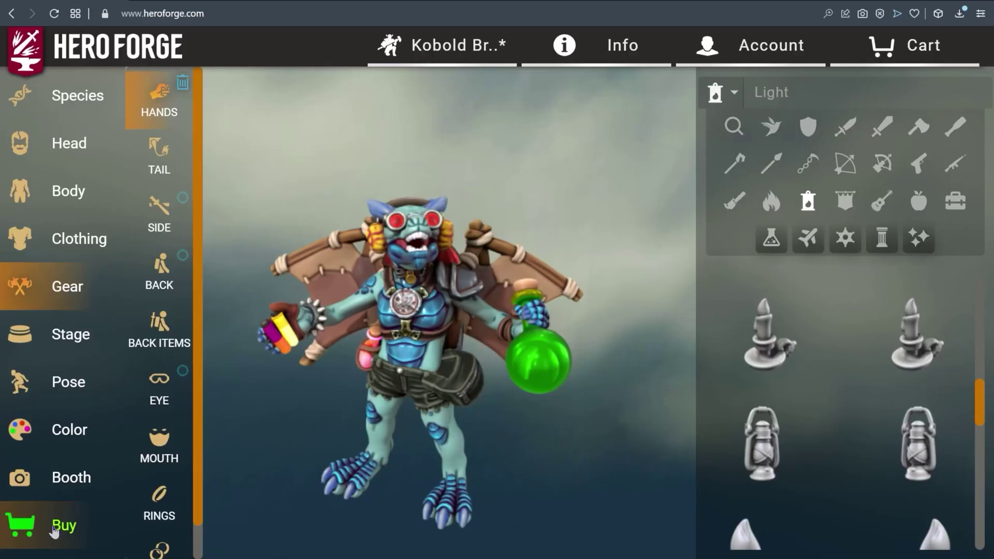
Buy the kobold mini as 3D Digital for 1 credit and dismiss the success message
click(54, 528)
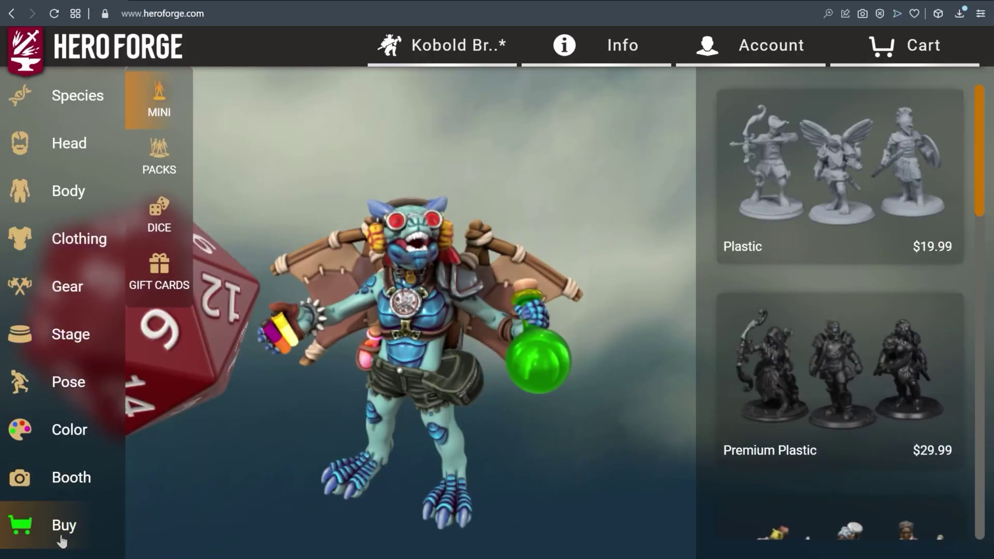
mouse_move(878, 364)
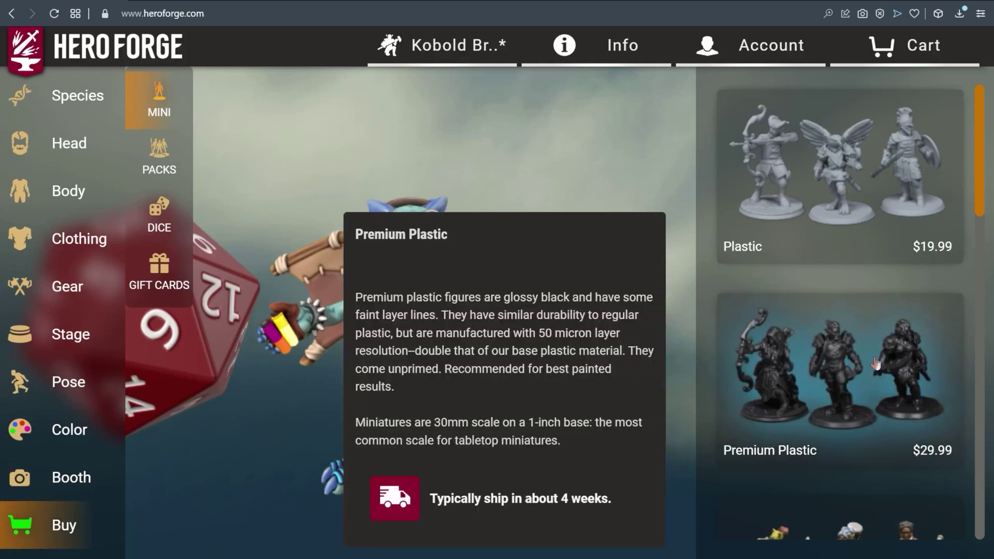
scroll(852, 366, down, 2)
scroll(852, 365, down, 10)
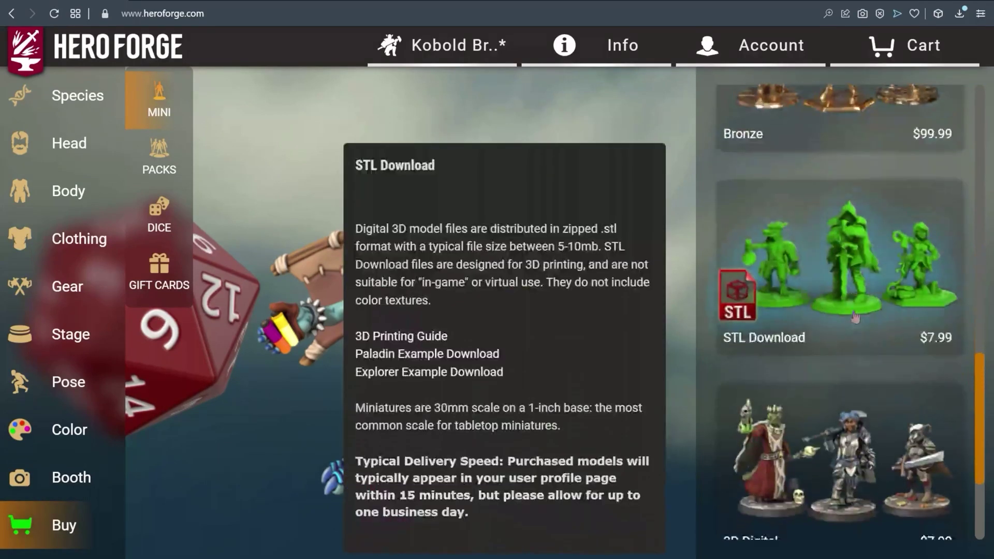
click(835, 324)
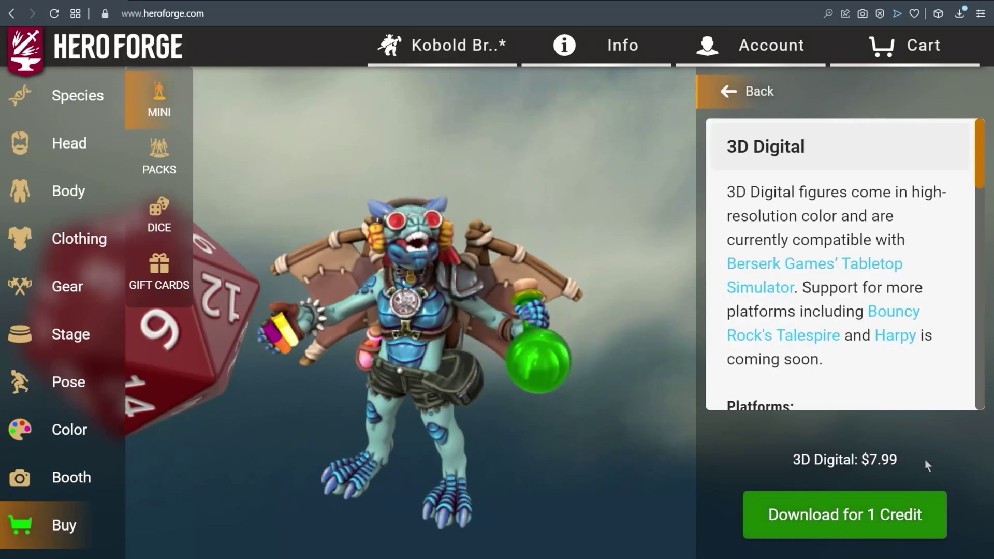
scroll(918, 365, down, 10)
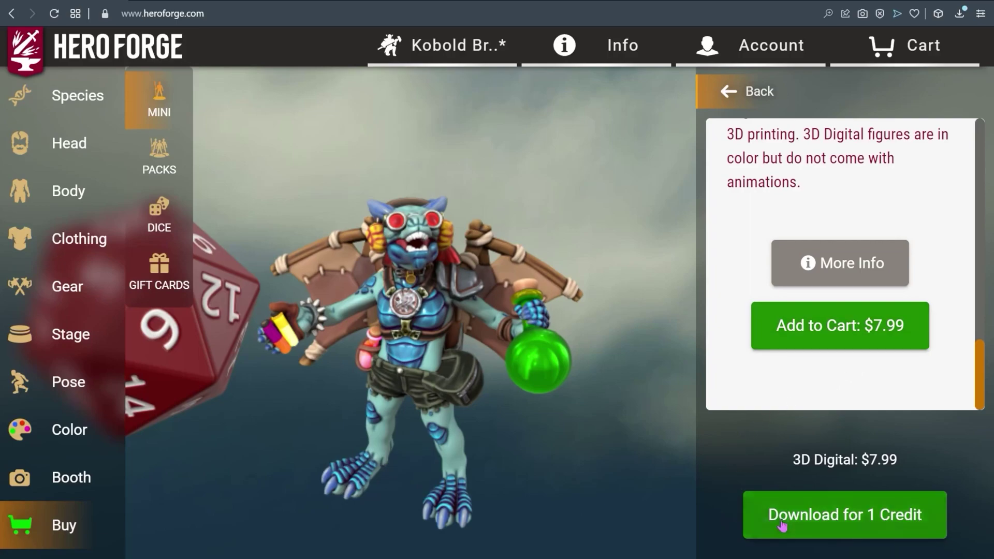
click(802, 525)
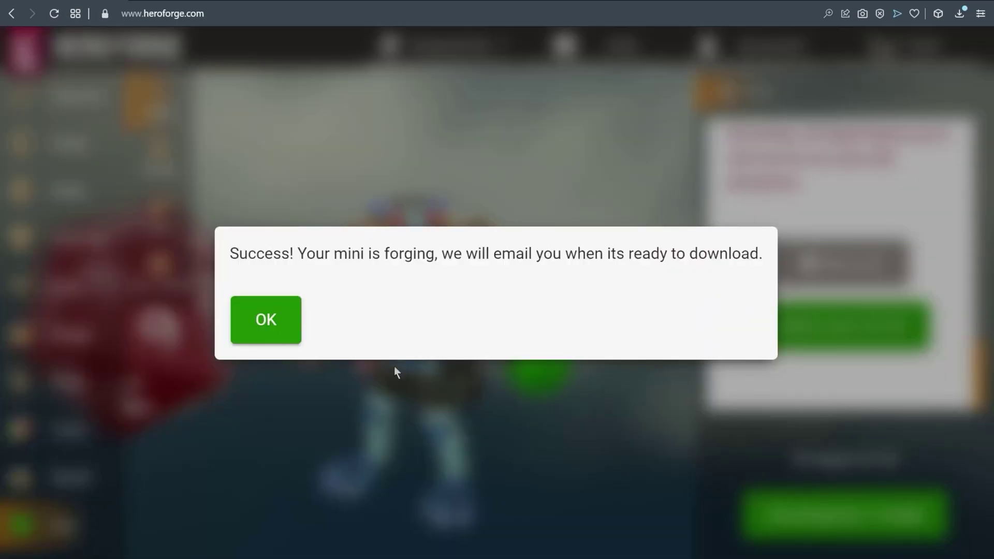
click(268, 329)
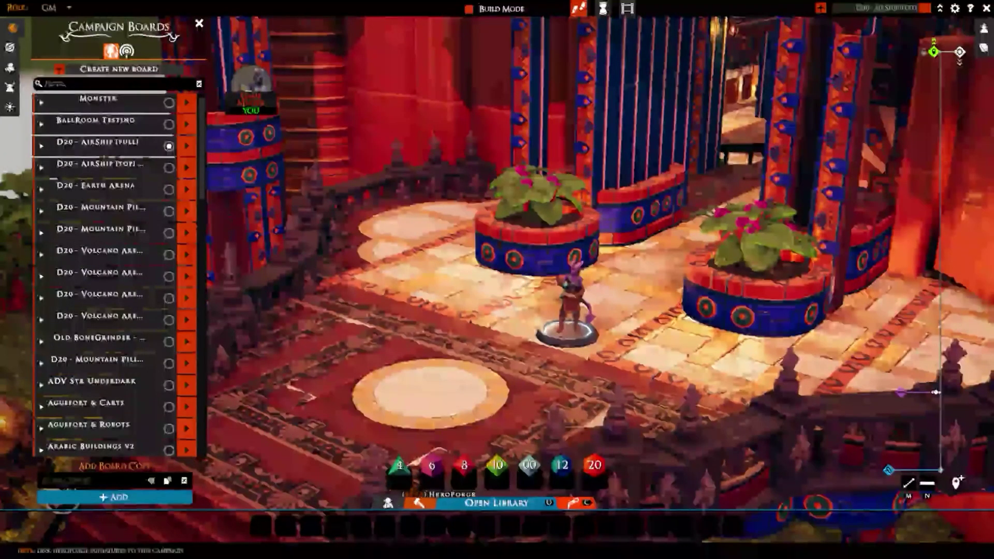
Show the minis linked from Hero Forge on the D20 - AirShip board
click(388, 501)
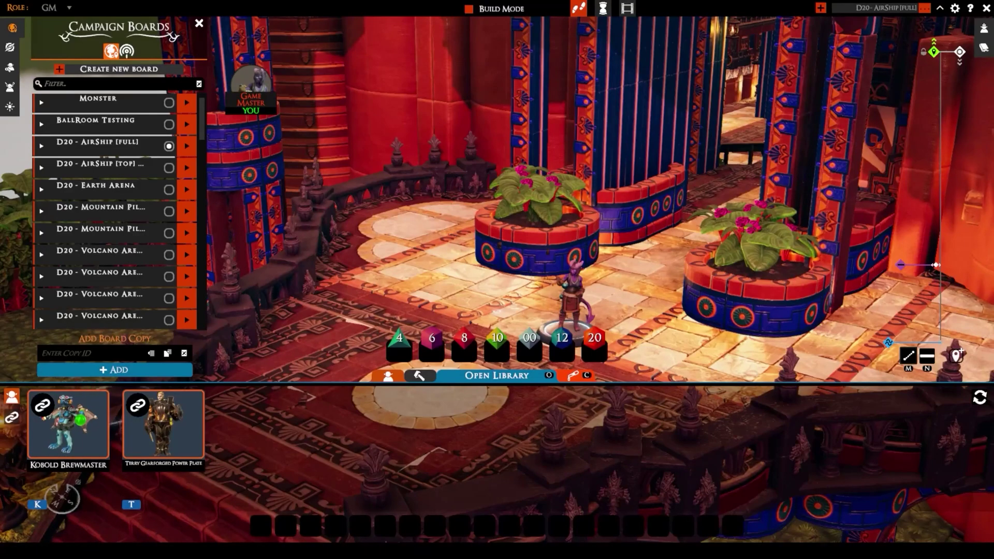
Drag the Kobold Brewmaster mini onto the D20 - AirShip board
mouse_move(68, 425)
mouse_down()
mouse_move(256, 289)
mouse_move(448, 270)
mouse_up()
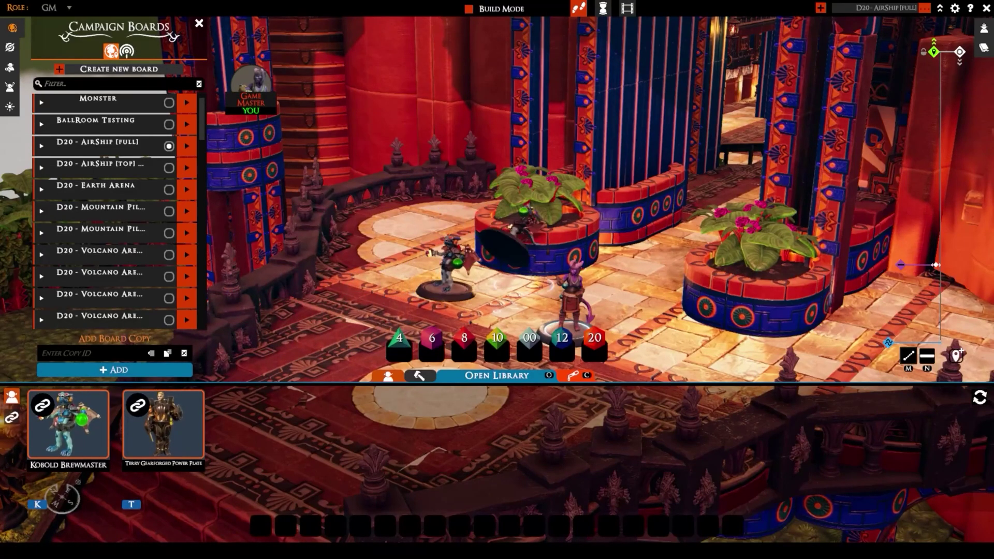
Move the Kobold Brewmaster beside the purple horned figure and zoom in to check it
scroll(698, 443, up, 5)
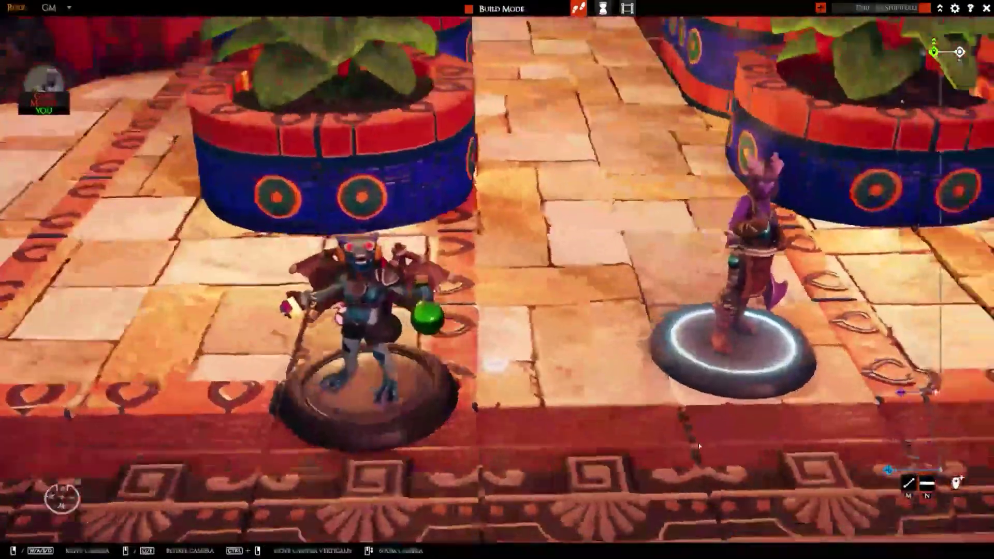
scroll(698, 443, down, 2)
mouse_move(386, 322)
mouse_down()
mouse_move(500, 282)
mouse_move(544, 293)
mouse_move(549, 321)
mouse_up()
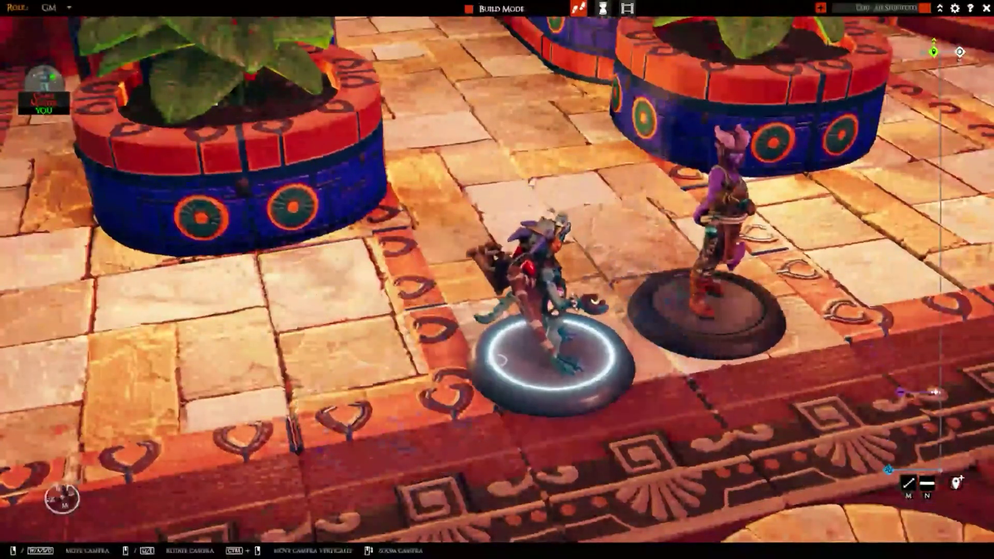
drag(501, 357, 497, 361)
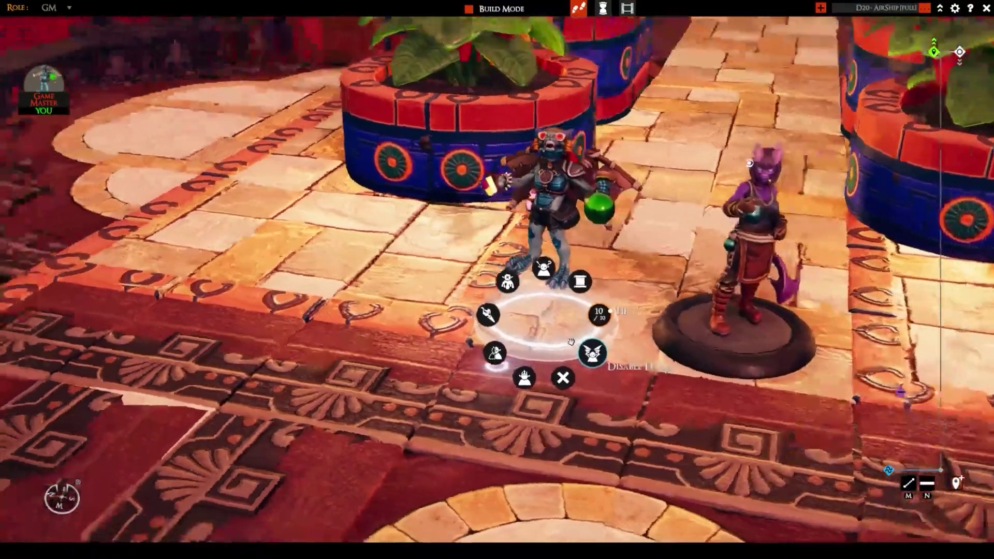
scroll(613, 353, up, 5)
scroll(705, 332, down, 5)
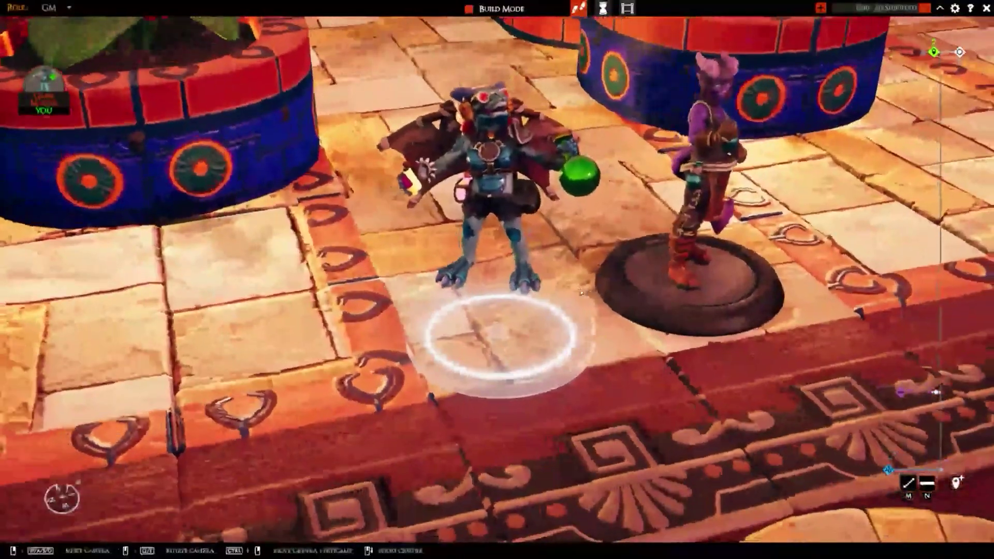
scroll(581, 294, up, 5)
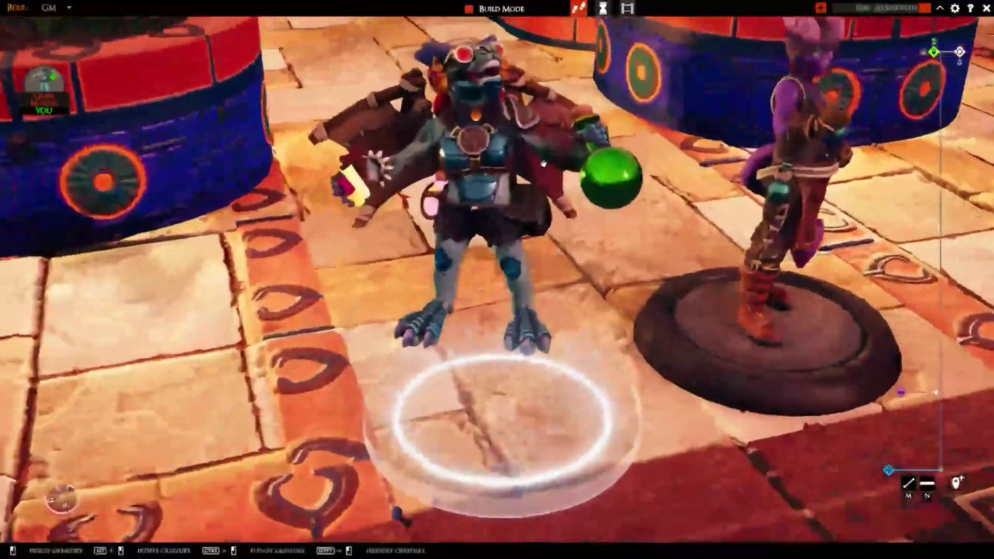
scroll(547, 298, down, 5)
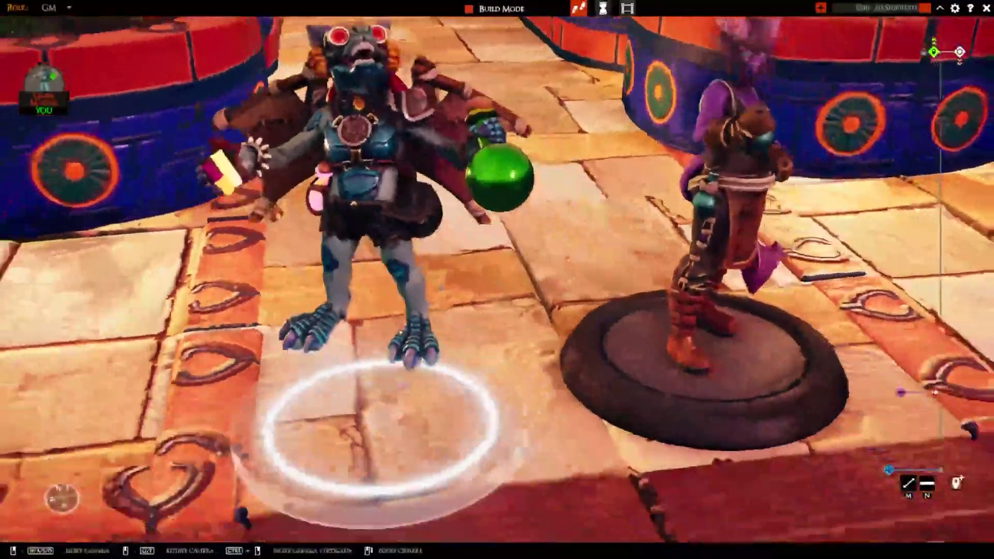